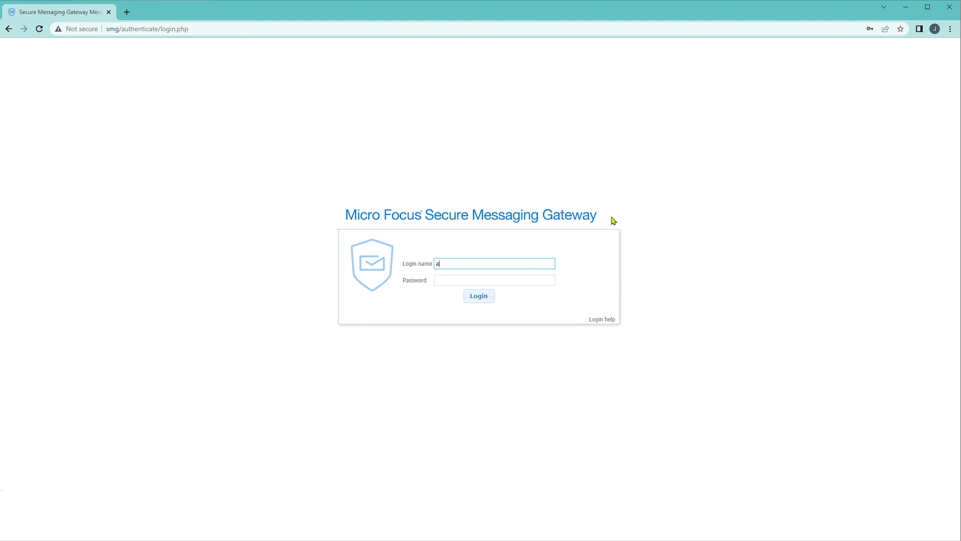
Step: Sign in with the saved administrator login name and the account password
{"action": "type", "text": "dmin"}
{"action": "key", "text": "Tab"}
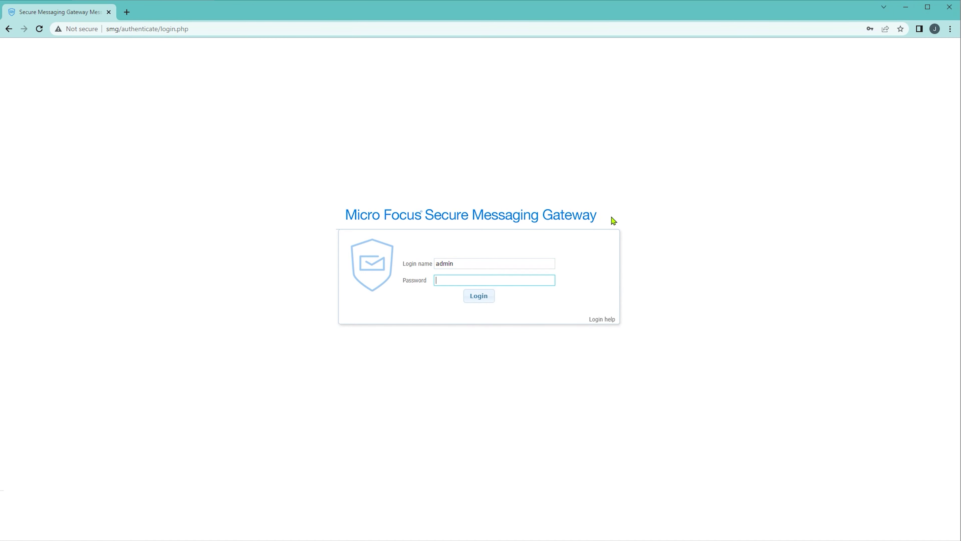
{"action": "type", "text": "••••••"}
{"action": "left_click", "coordinate": [493, 296]}
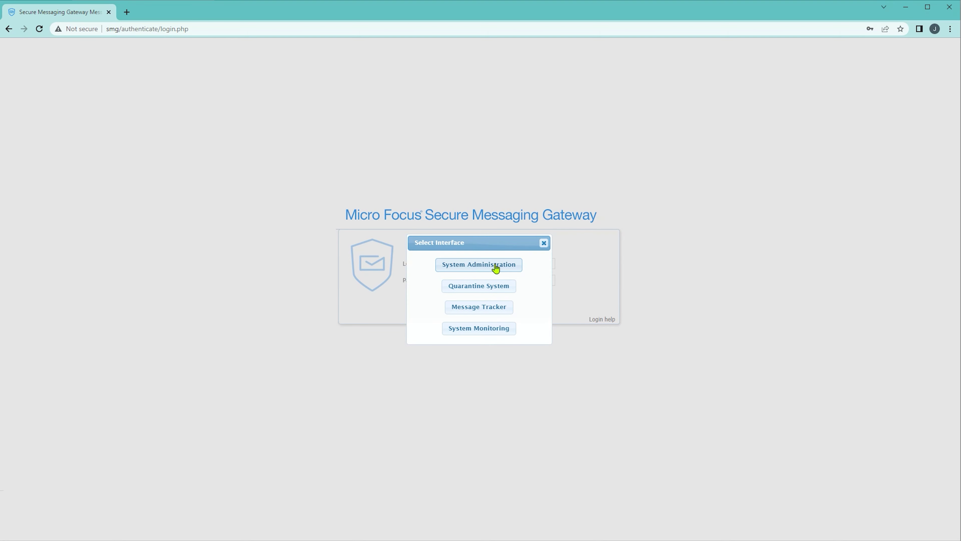
Step: Enter System Administration and open the mail policy list under Organization / Policy Management
{"action": "left_click", "coordinate": [496, 267]}
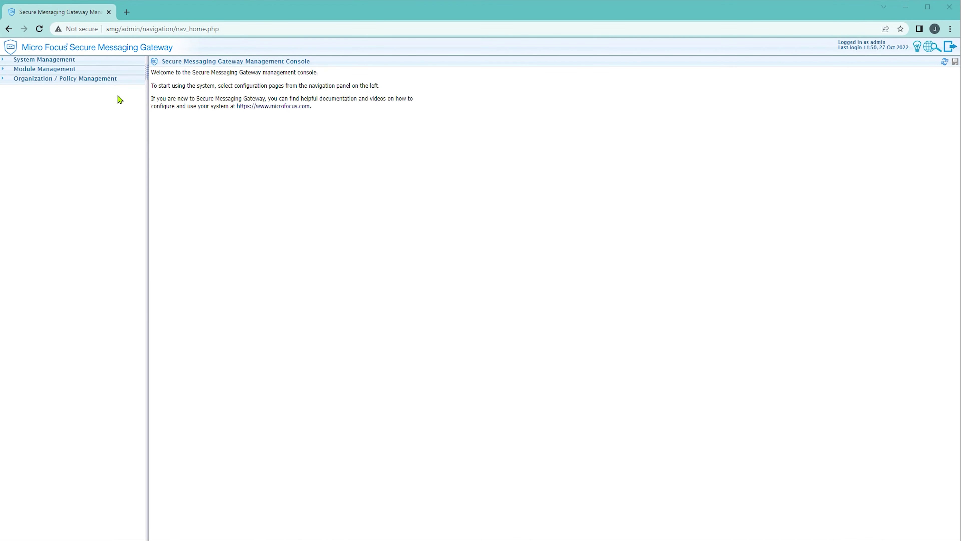
{"action": "left_click", "coordinate": [122, 82]}
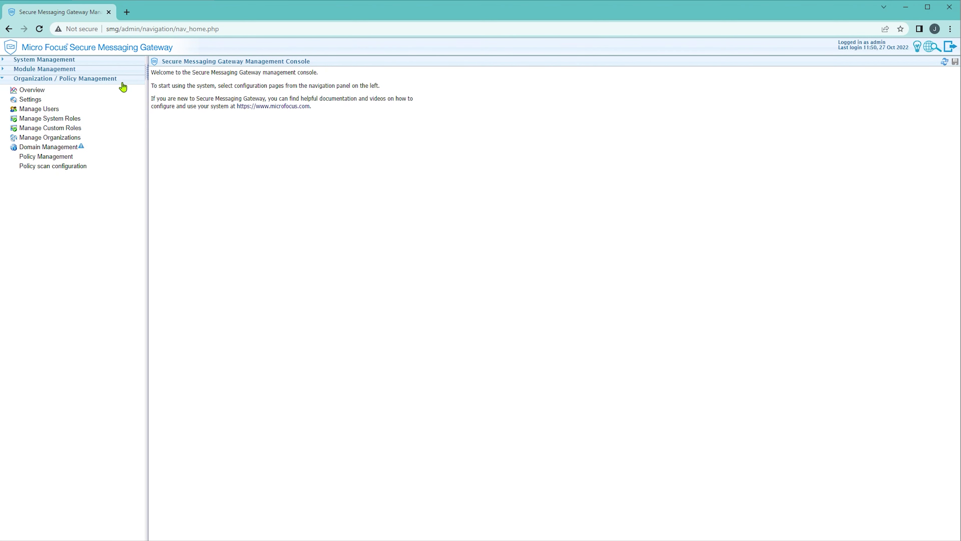
{"action": "left_click", "coordinate": [66, 161]}
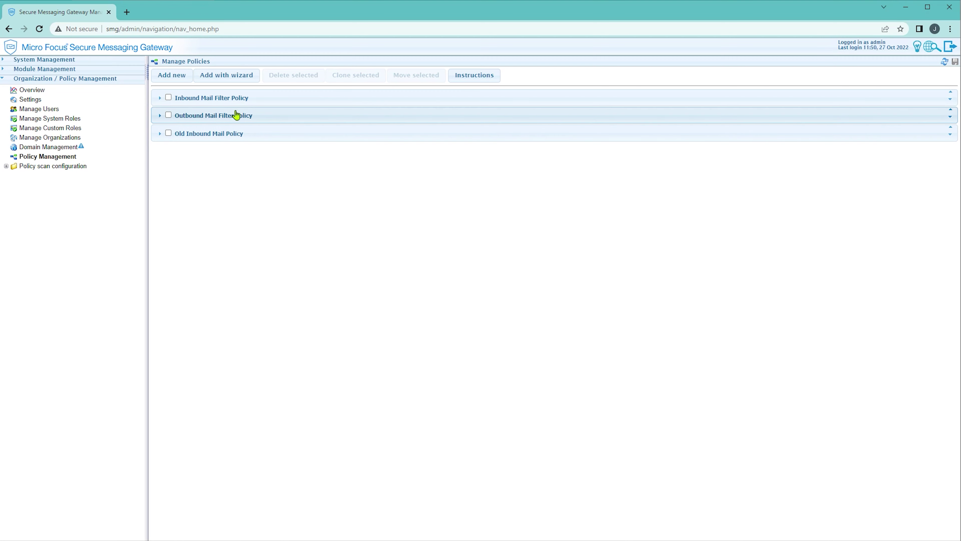
Step: Expand Inbound Mail Filter Policy and keep its Stats collection at Collect all statistics
{"action": "left_click", "coordinate": [260, 103]}
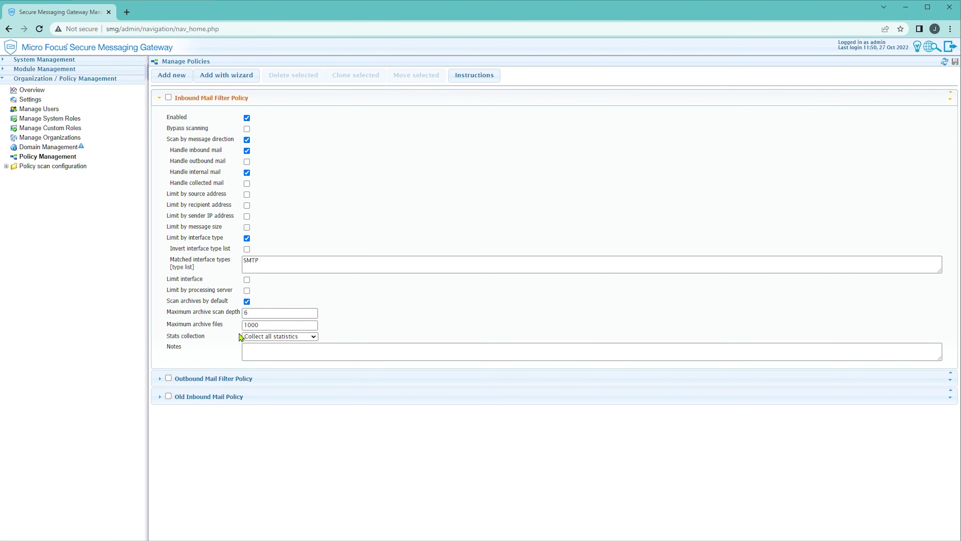
{"action": "mouse_move", "coordinate": [239, 337]}
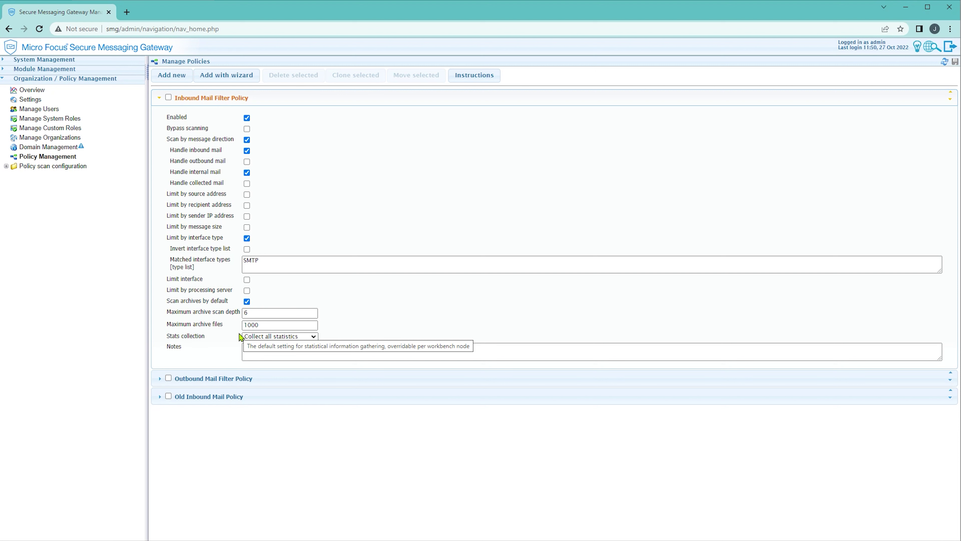
{"action": "mouse_move", "coordinate": [306, 339]}
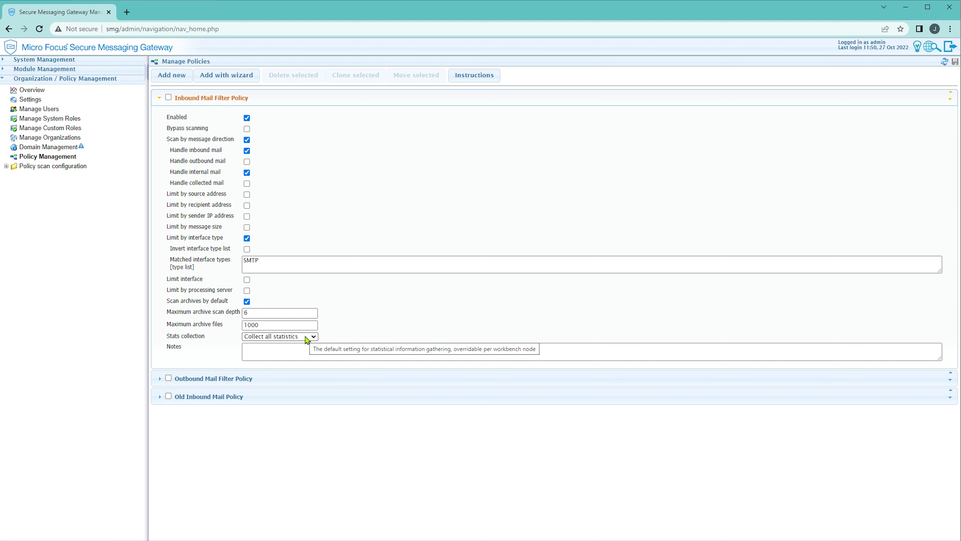
{"action": "left_click", "coordinate": [307, 338]}
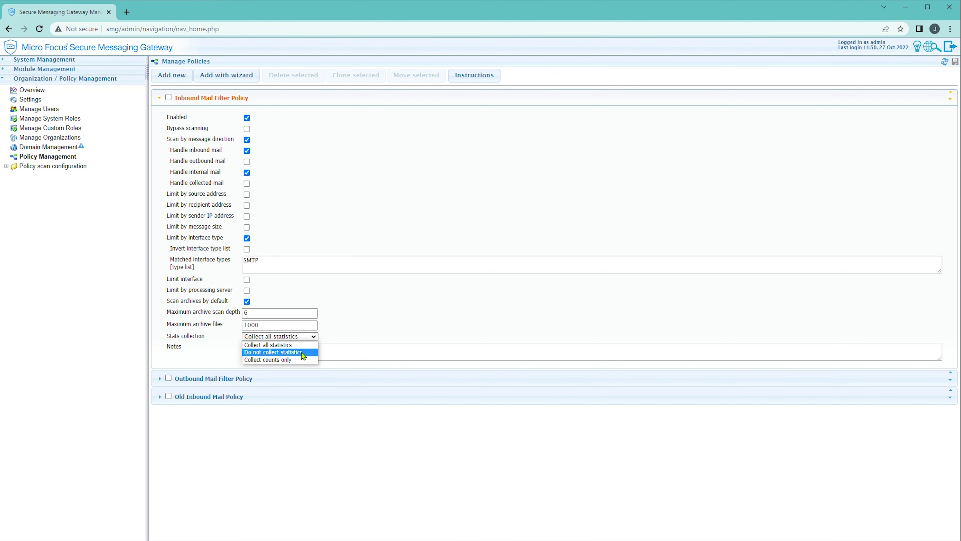
{"action": "left_click", "coordinate": [201, 337]}
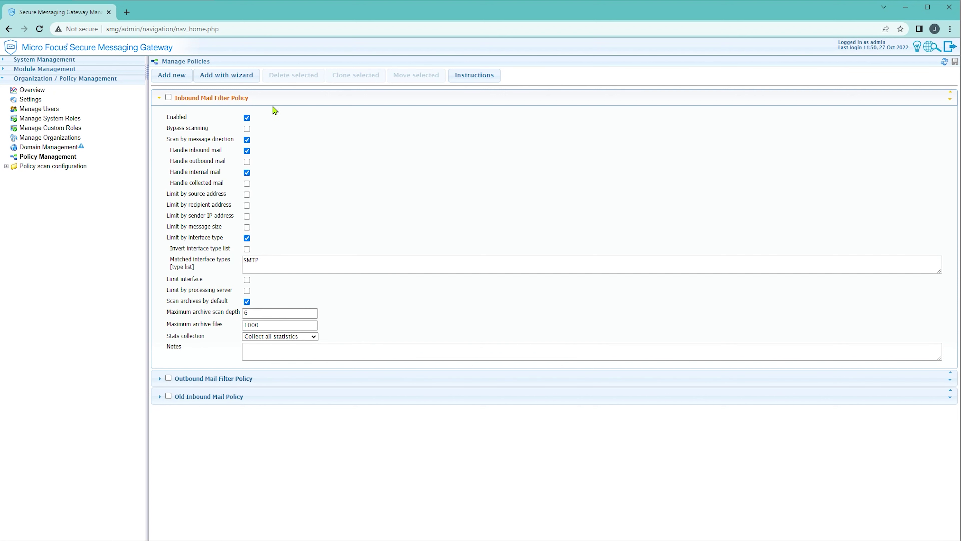
Step: Check the Outbound Mail Filter Policy's statistics setting unchanged, then collapse both policies
{"action": "left_click", "coordinate": [296, 384]}
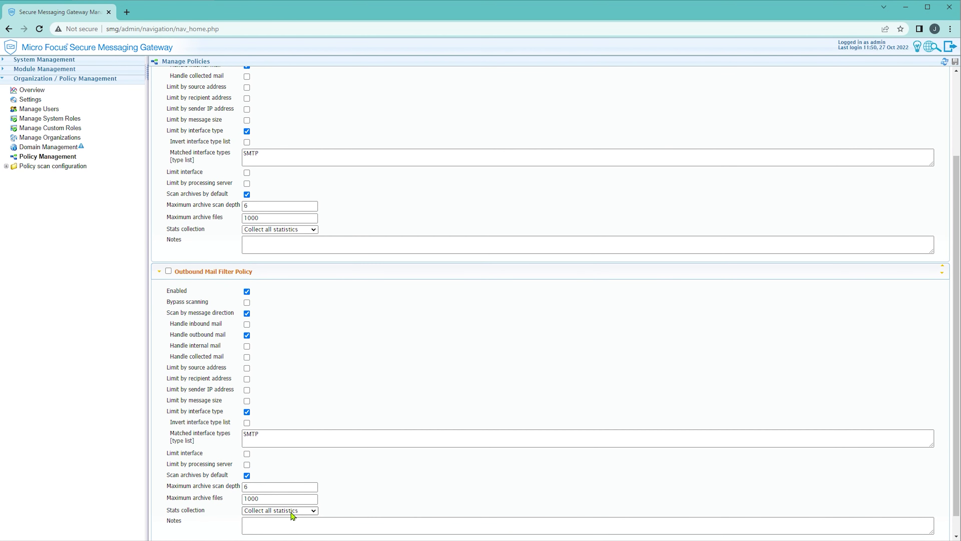
{"action": "left_click", "coordinate": [292, 512]}
{"action": "left_click", "coordinate": [293, 514]}
{"action": "left_click", "coordinate": [325, 279]}
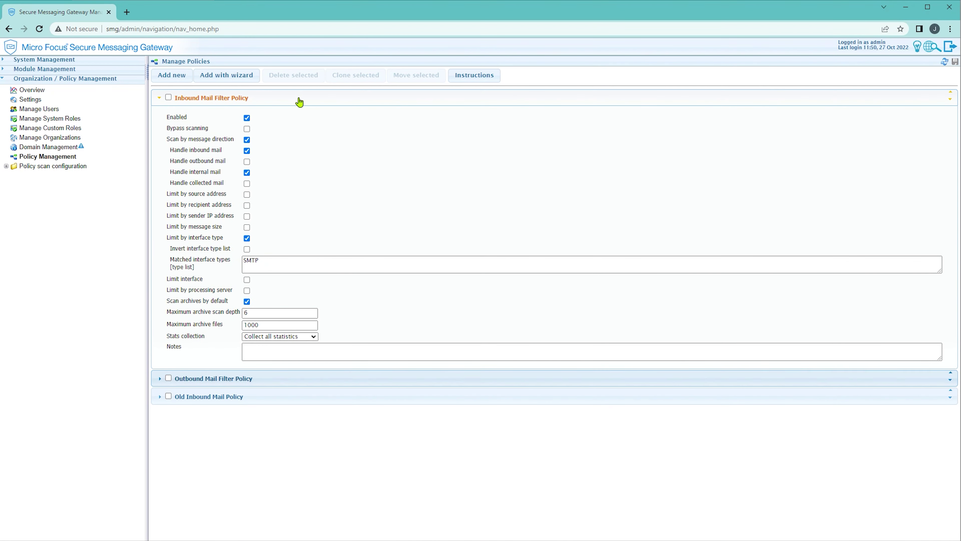
{"action": "left_click", "coordinate": [299, 101]}
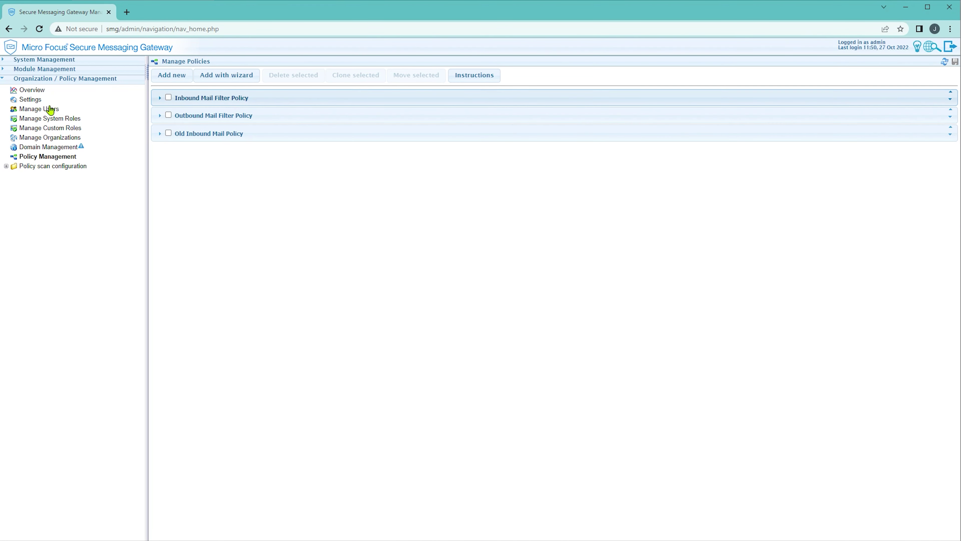
Step: Open organization Settings, expand Policy scan configuration, and load the Inbound Mail Filter Policy workbench
{"action": "left_click", "coordinate": [31, 100]}
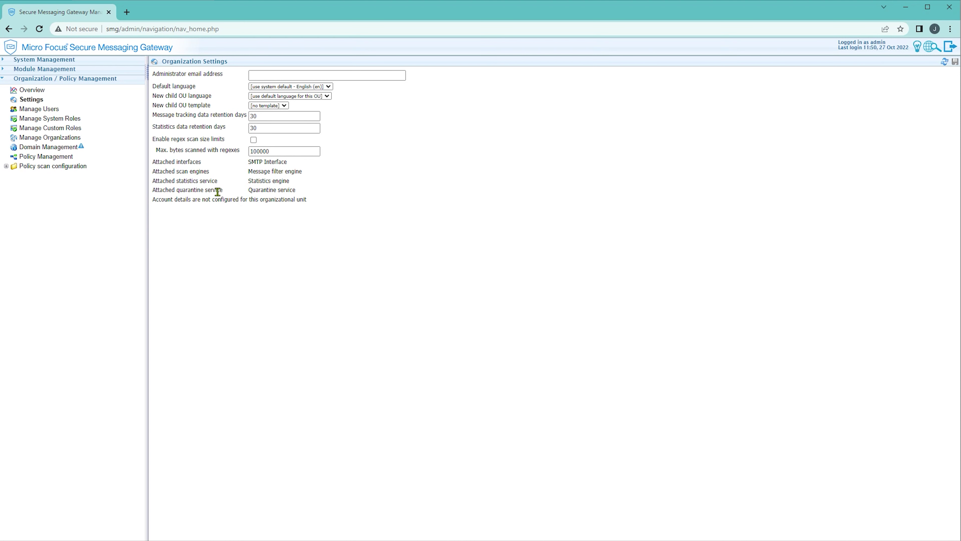
{"action": "left_click", "coordinate": [61, 168]}
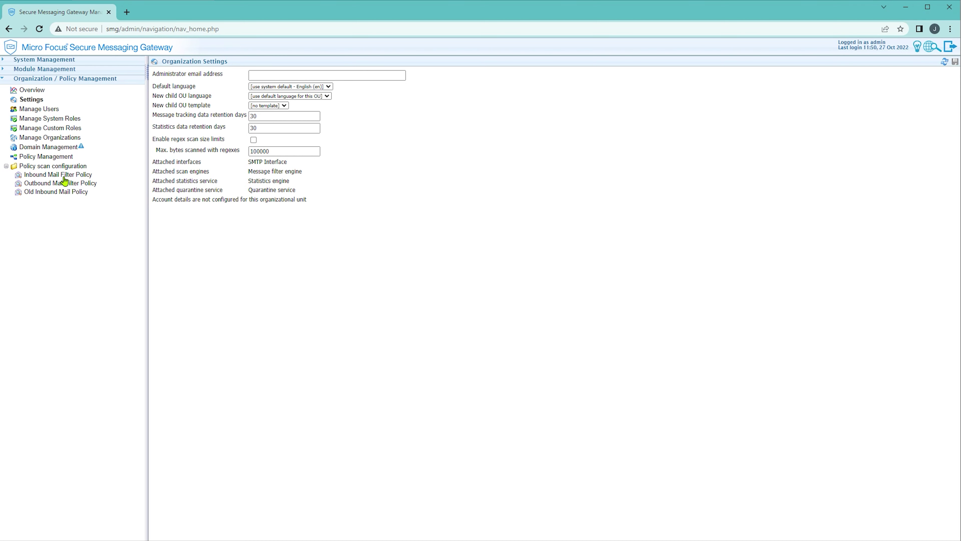
{"action": "left_click", "coordinate": [63, 176]}
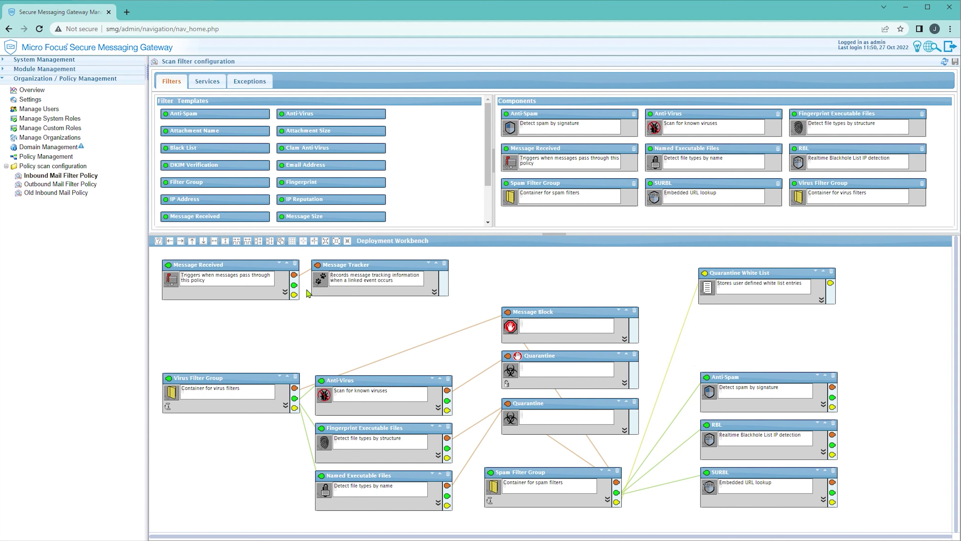
Step: View Message Received's statistics options, then expand the Message Tracker and Quarantine White List nodes
{"action": "left_click", "coordinate": [285, 292]}
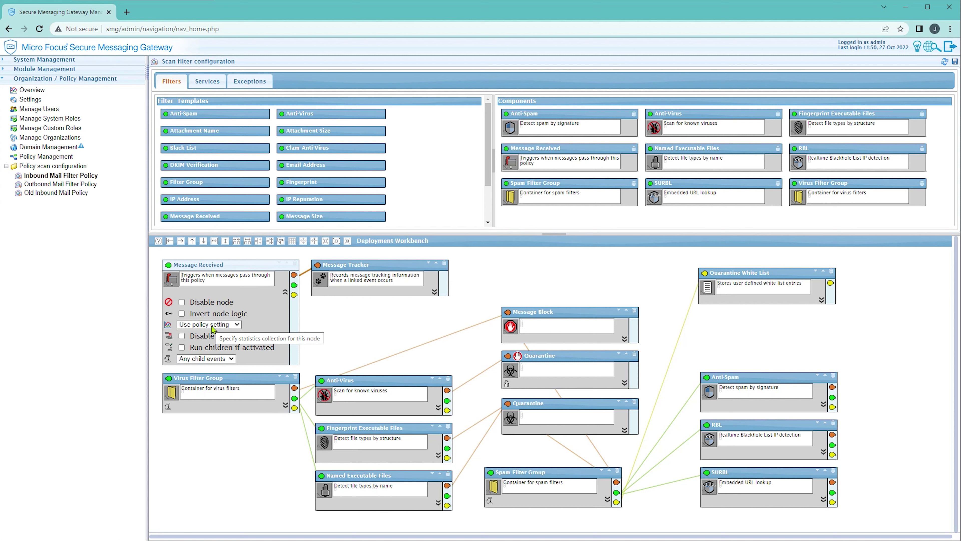
{"action": "left_click", "coordinate": [237, 324]}
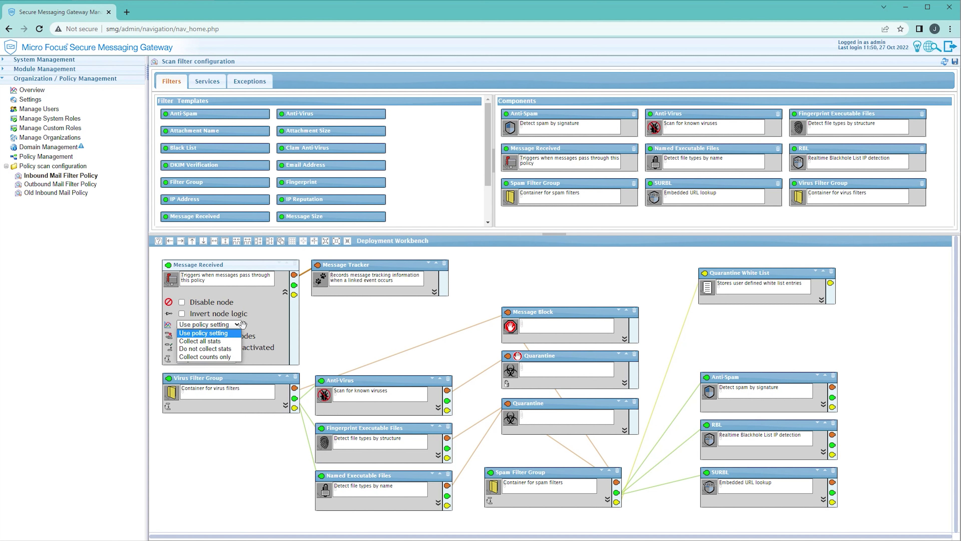
{"action": "left_click", "coordinate": [435, 292]}
{"action": "left_click", "coordinate": [821, 300]}
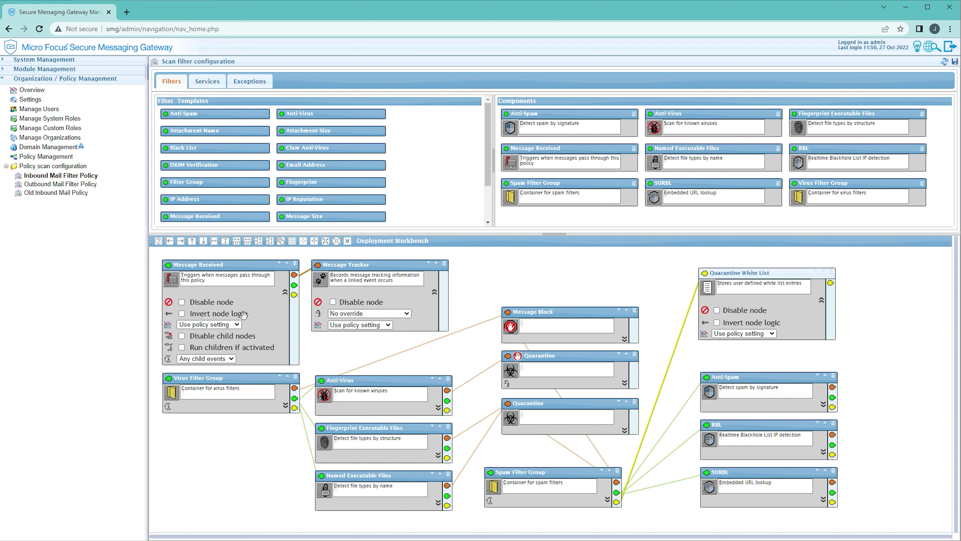
Step: Discard unsaved changes via Old Inbound Mail Policy, view the Overview, then reopen Inbound Mail Filter Policy
{"action": "left_click", "coordinate": [68, 194]}
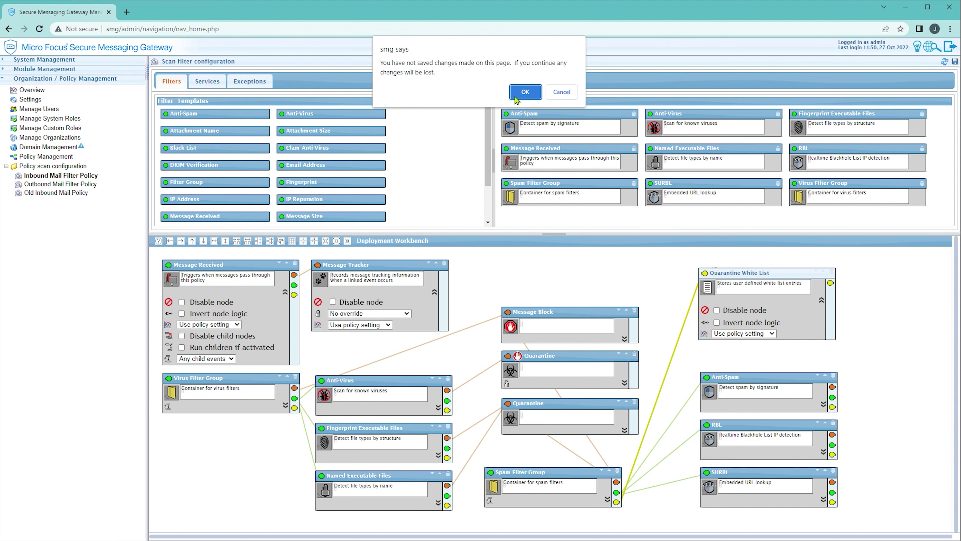
{"action": "left_click", "coordinate": [526, 88]}
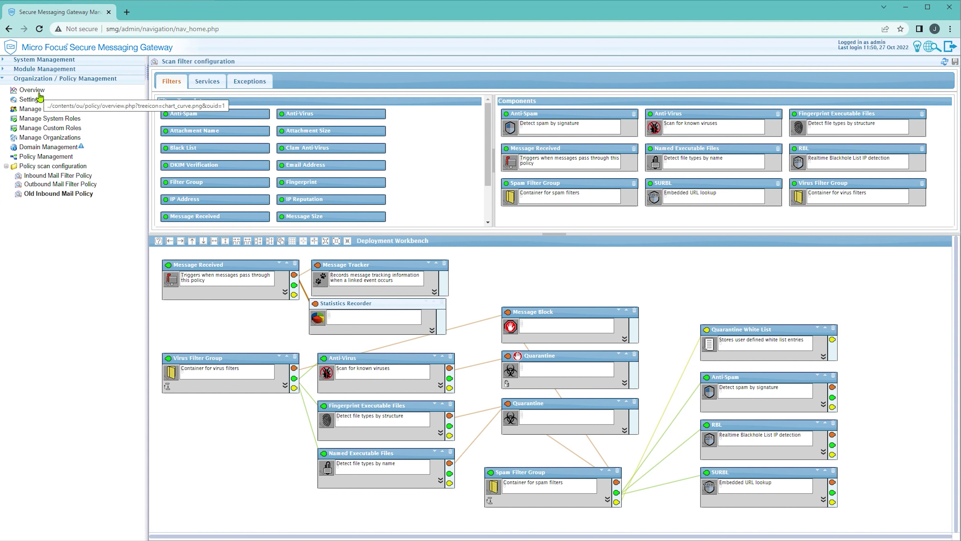
{"action": "left_click", "coordinate": [39, 93]}
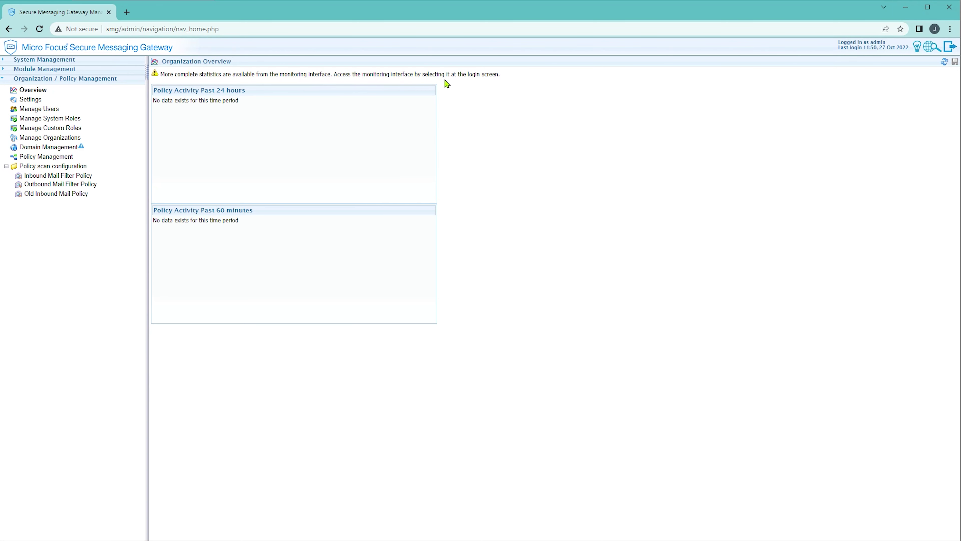
{"action": "left_click", "coordinate": [58, 177]}
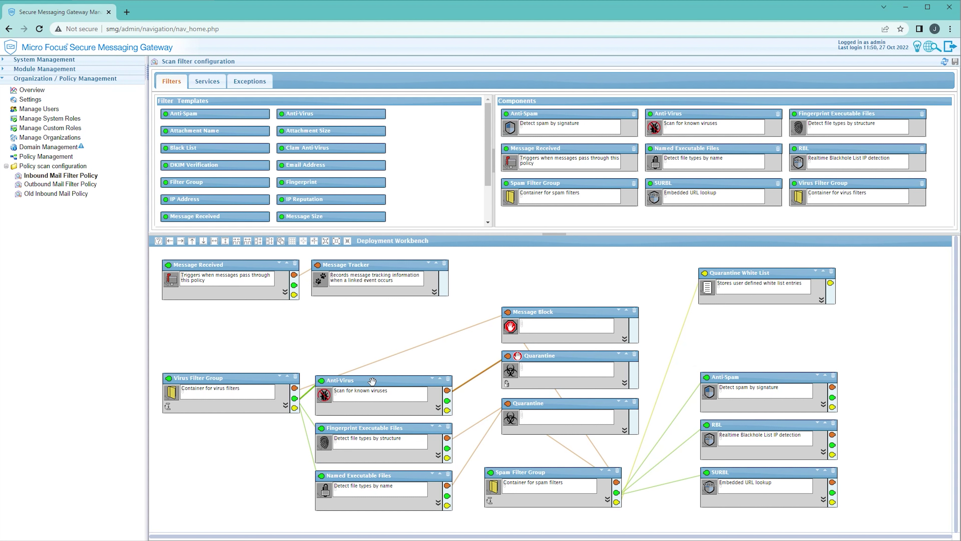
Step: Nudge an element slightly on the Inbound Mail Filter Policy workbench
{"action": "left_click_drag", "start_coordinate": [371, 381], "coordinate": [372, 381]}
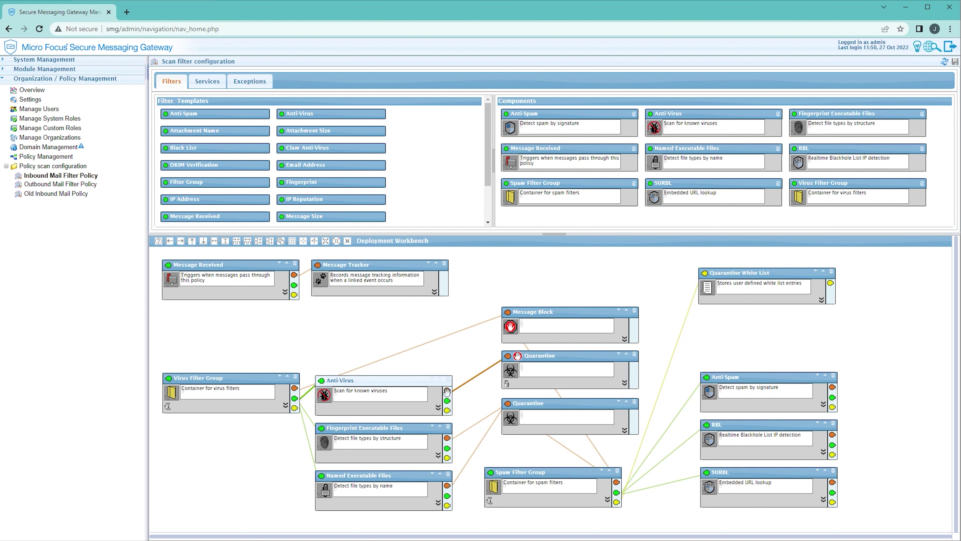
Step: Attach a Block node named 'Viruses Blocked' to the Anti-Virus node and save the policy
{"action": "left_click_drag", "start_coordinate": [447, 392], "coordinate": [528, 263]}
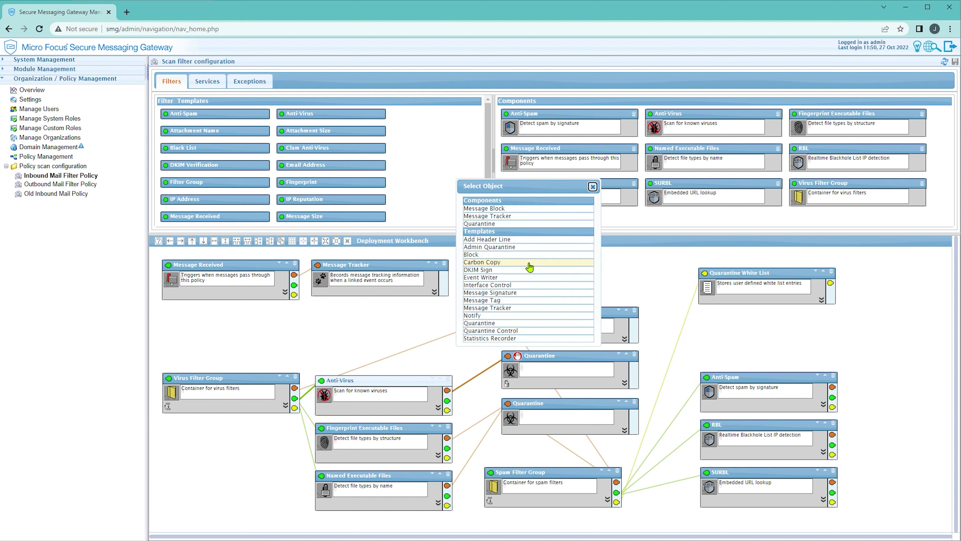
{"action": "left_click", "coordinate": [490, 255]}
{"action": "left_click", "coordinate": [563, 341]}
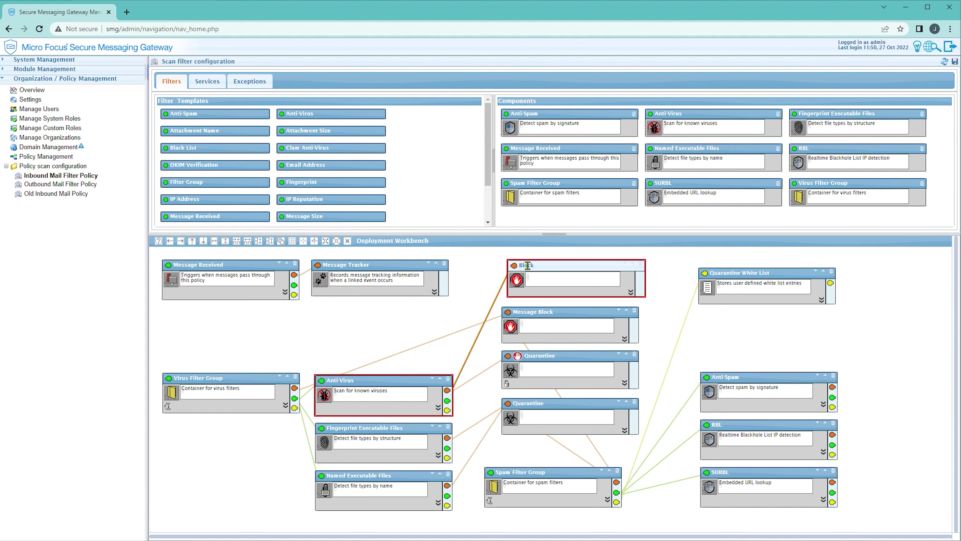
{"action": "double_click", "coordinate": [527, 265]}
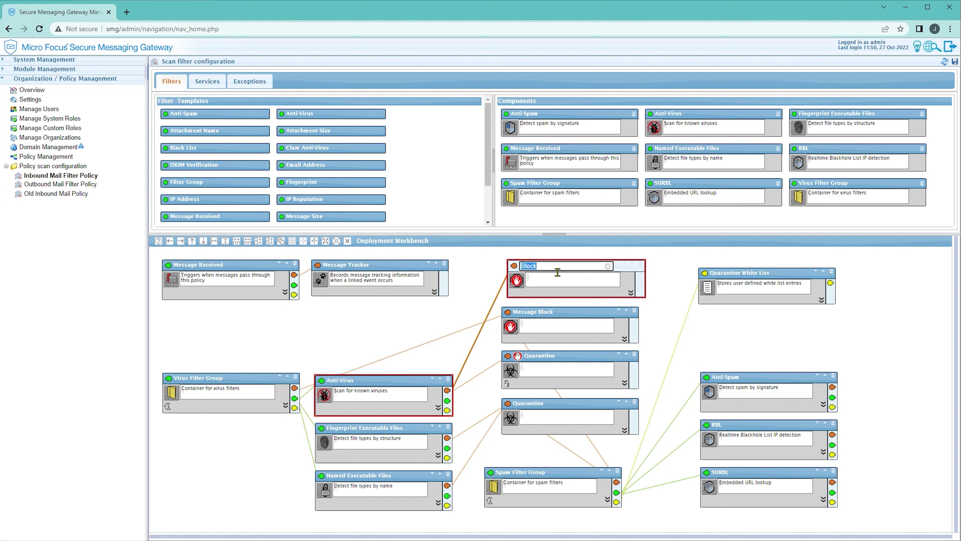
{"action": "type", "text": "Viruses Blocked"}
{"action": "key", "text": "Return"}
{"action": "left_click", "coordinate": [956, 63]}
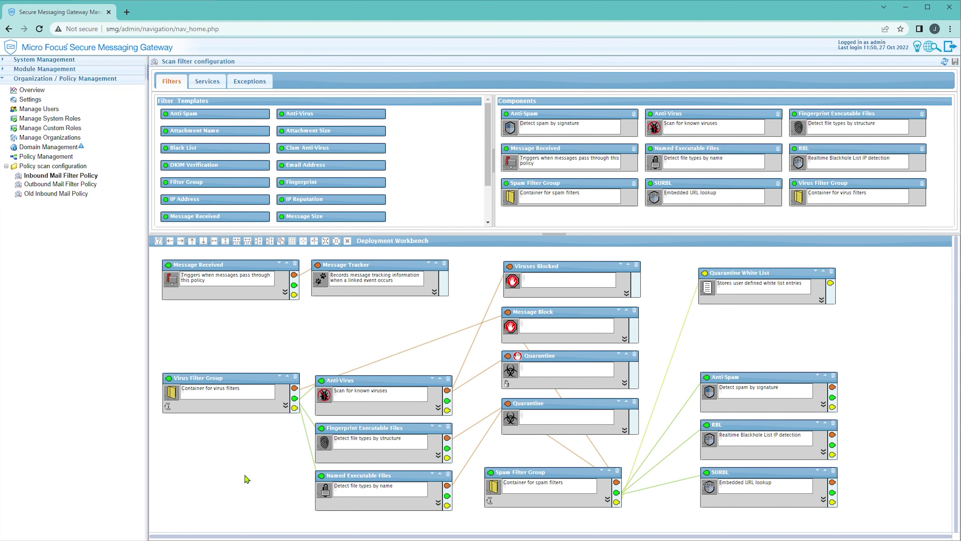
Step: Place an RBL node in empty space at the workbench's bottom left and chain SURBL after it
{"action": "left_click", "coordinate": [242, 492]}
{"action": "left_click_drag", "start_coordinate": [242, 495], "coordinate": [245, 443]}
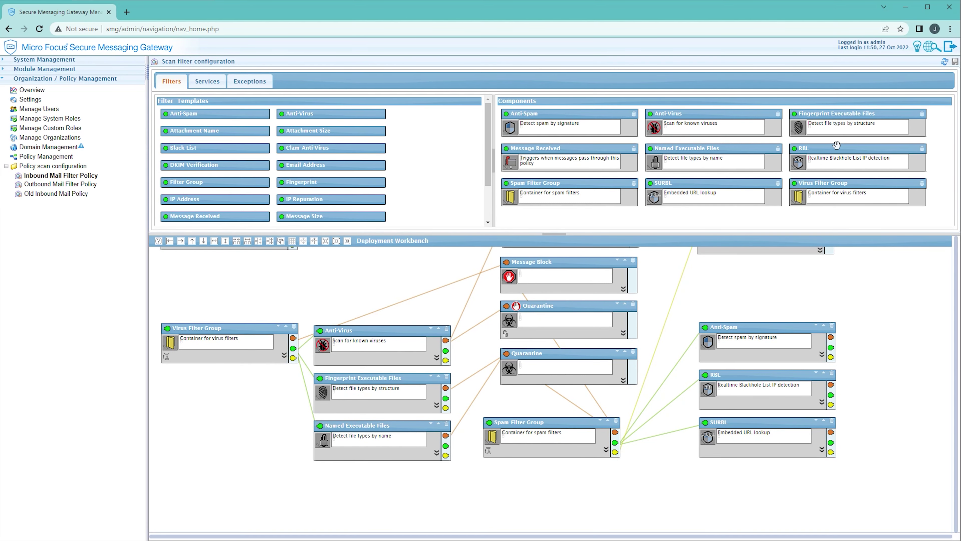
{"action": "left_click_drag", "start_coordinate": [836, 151], "coordinate": [178, 478]}
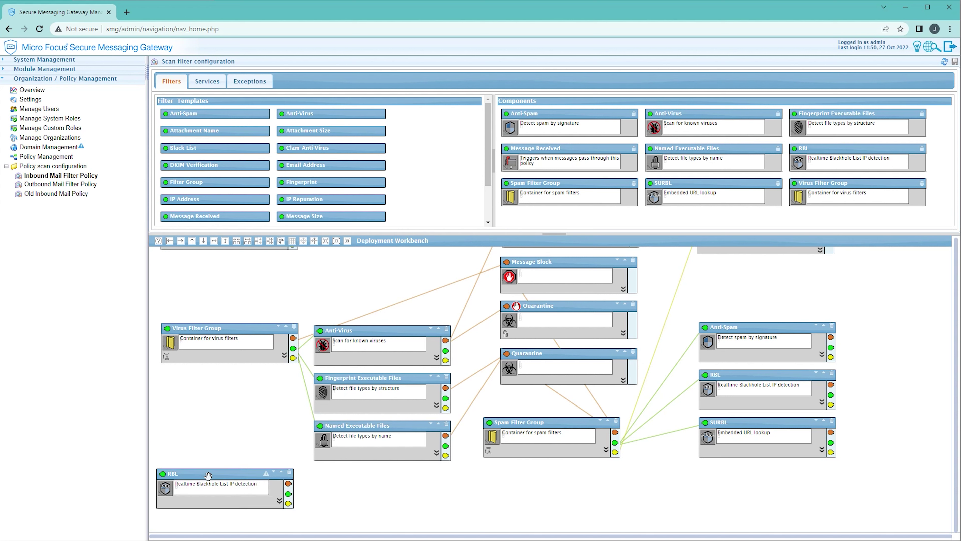
{"action": "left_click_drag", "start_coordinate": [288, 493], "coordinate": [327, 479]}
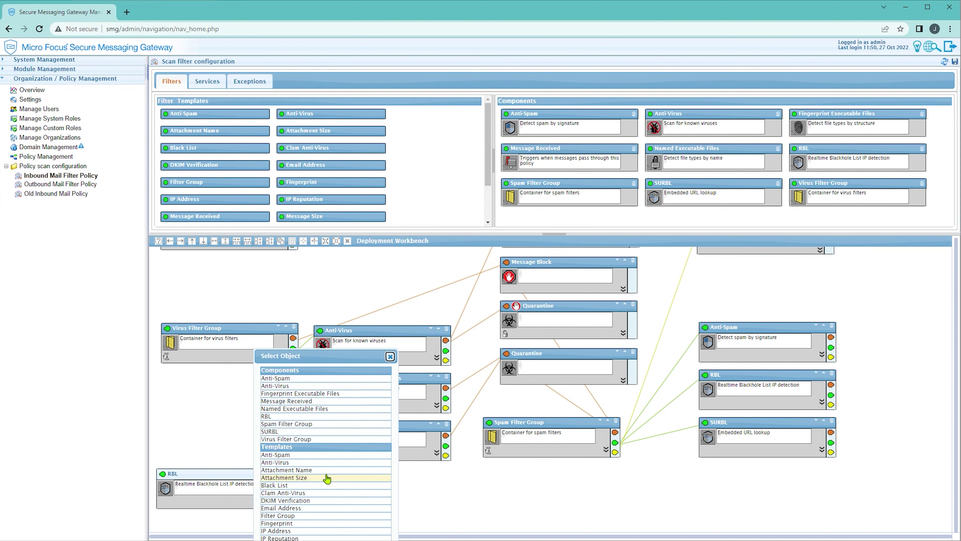
{"action": "left_click", "coordinate": [307, 432]}
{"action": "left_click", "coordinate": [557, 472]}
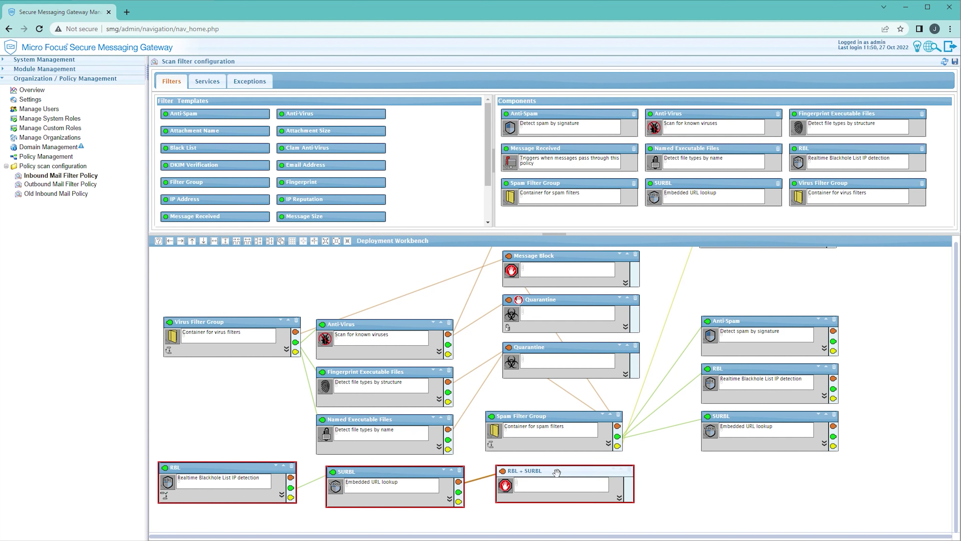